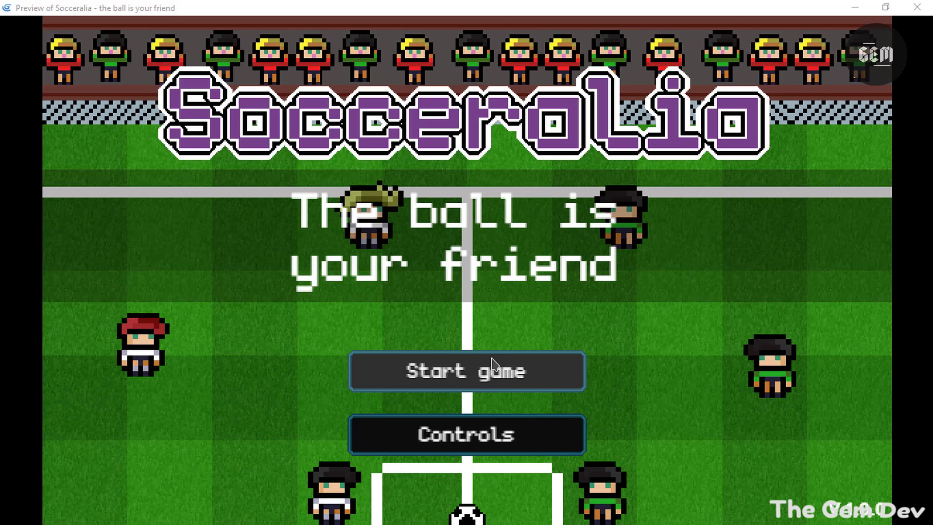
Start the game and run the selected Argentina player to the centre spot to kick the ball into Italy's half
left_click(482, 371)
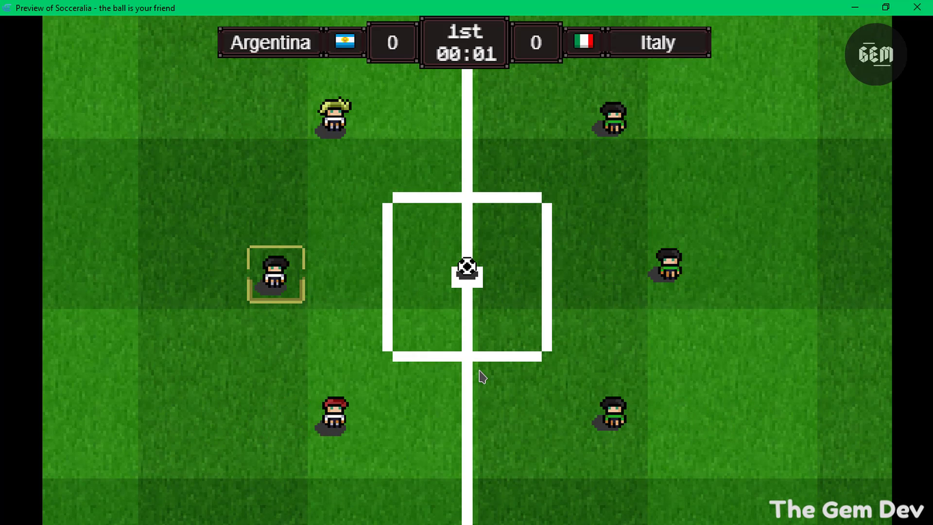
key("Right")
key("space")
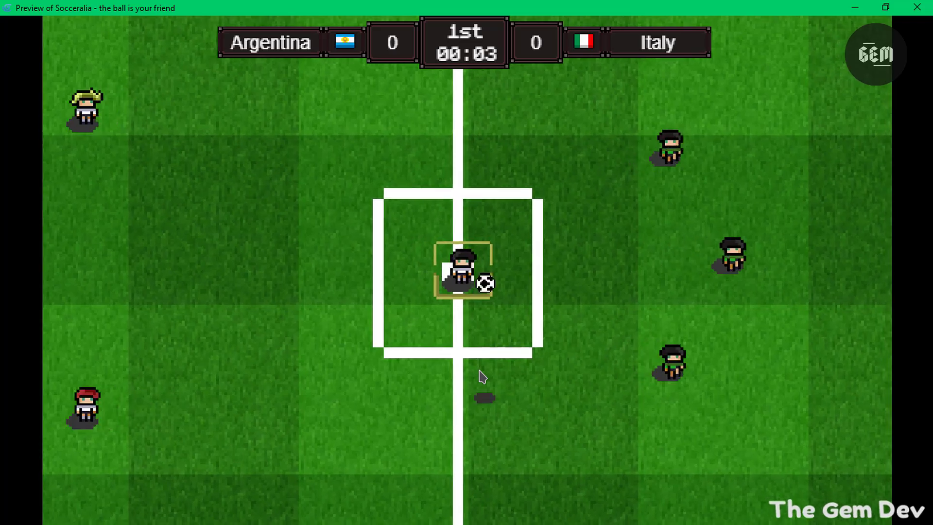
Contest the ball around the centre circle and pursue the Italian carrier back towards Argentina's goal
key("Right")
key("Down")
key("Up")
key("Left")
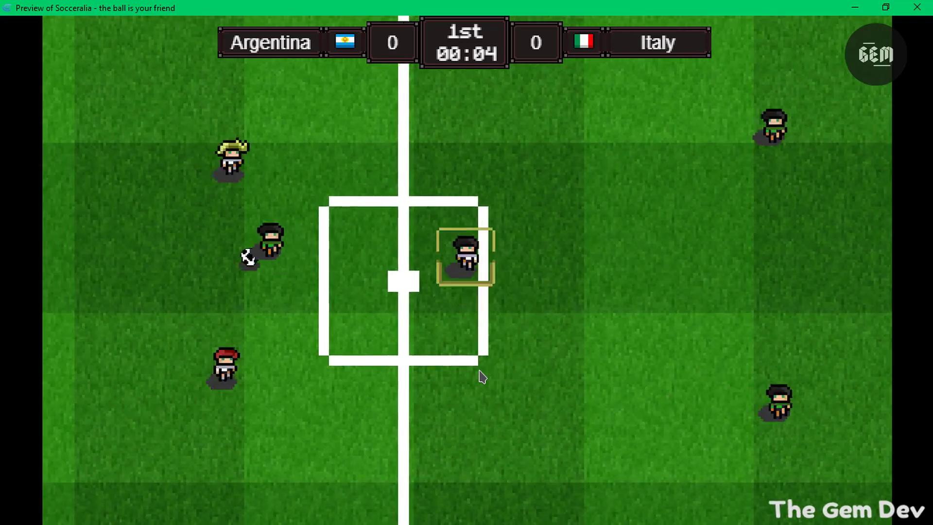
key("Up")
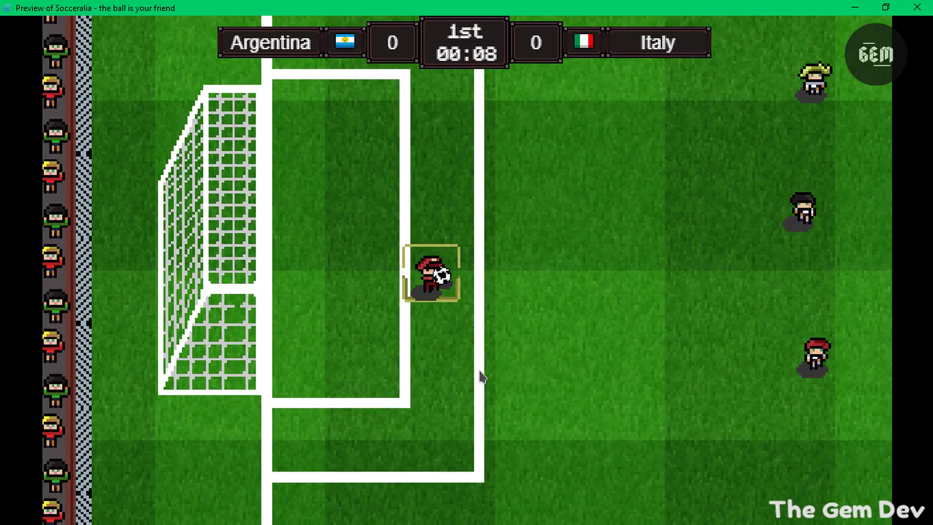
Kick the ball out from Argentina's goalkeeper and collect it with the red-haired player
key("space")
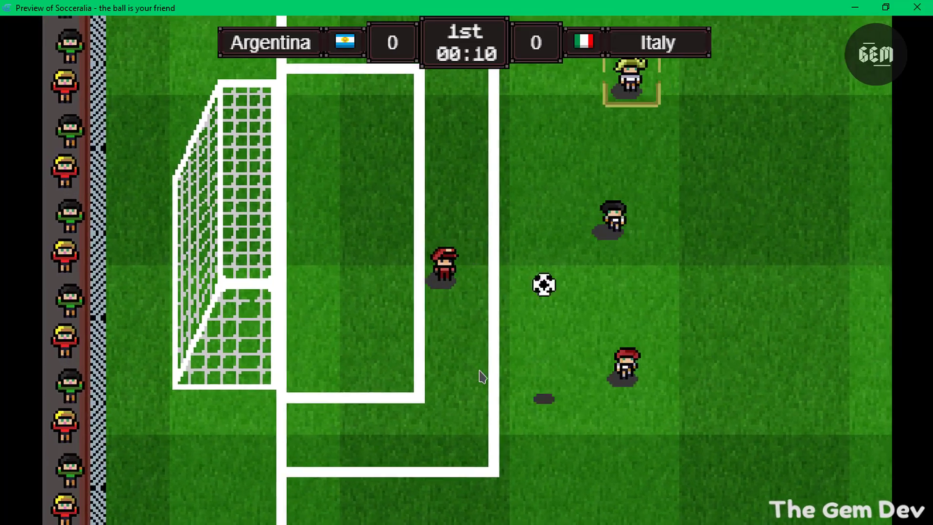
key("Down")
key("Right")
key("Down")
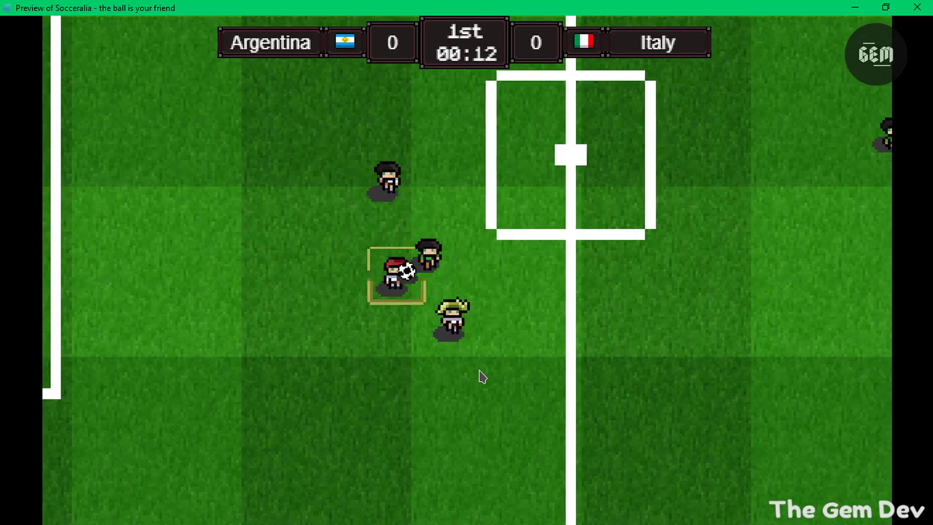
Turn back from the Italian challenger and move the ball with the blond player outside Argentina's penalty area
key("Left")
key("Down")
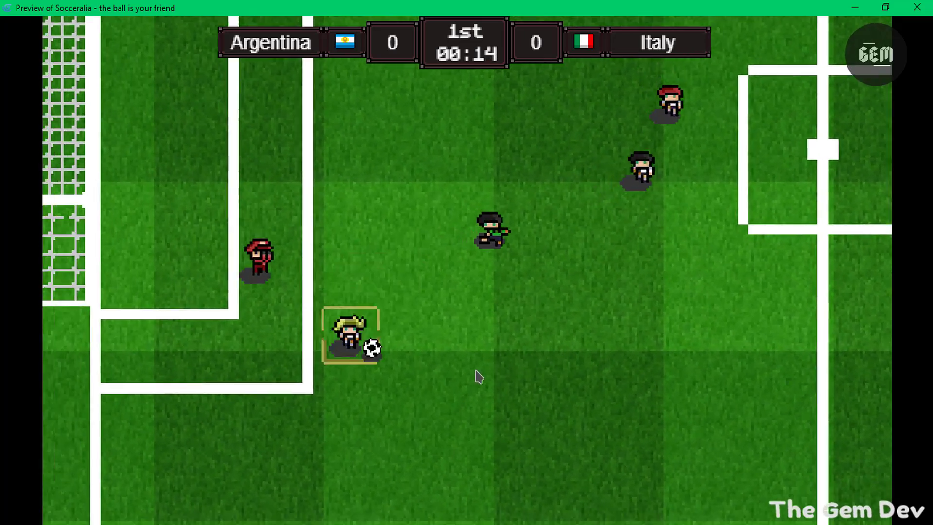
key("Right")
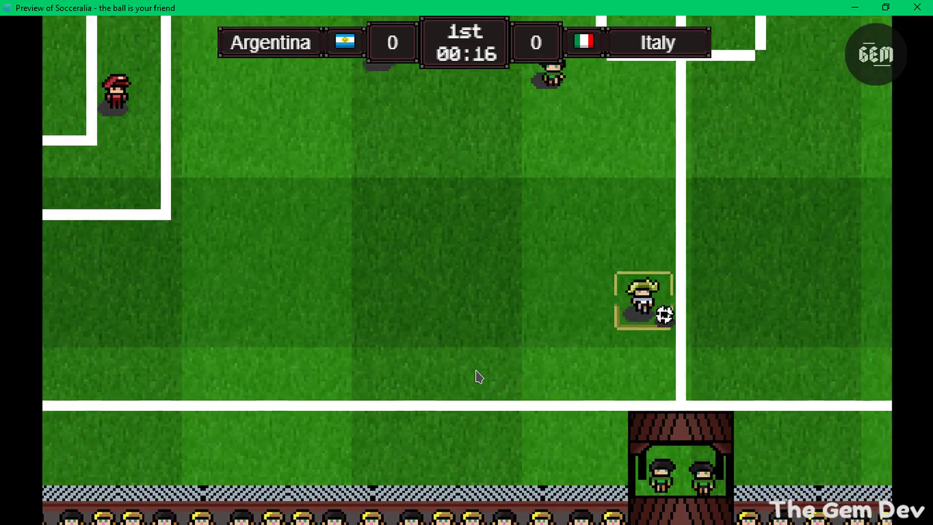
Dribble the blond player through Italy's half to the corner of the penalty area and shoot at goal
key("Up")
key("Right")
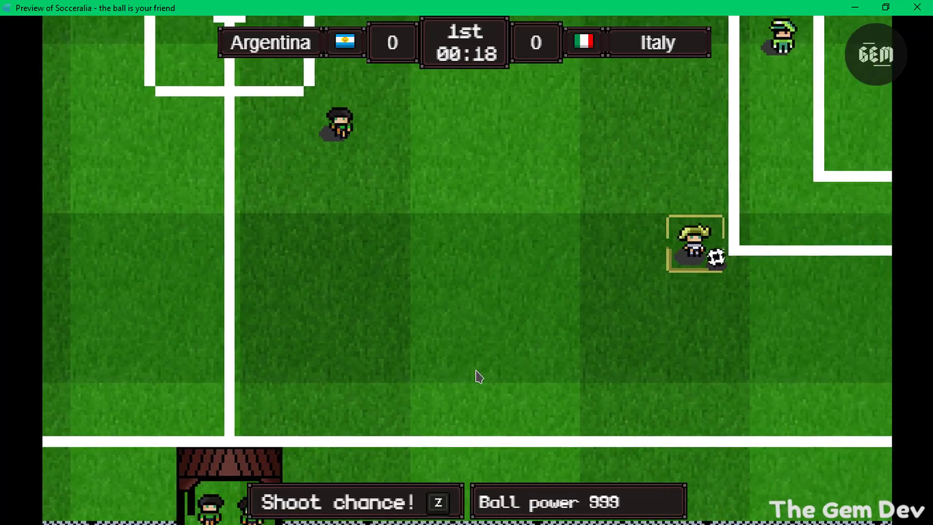
key("Up")
key("z")
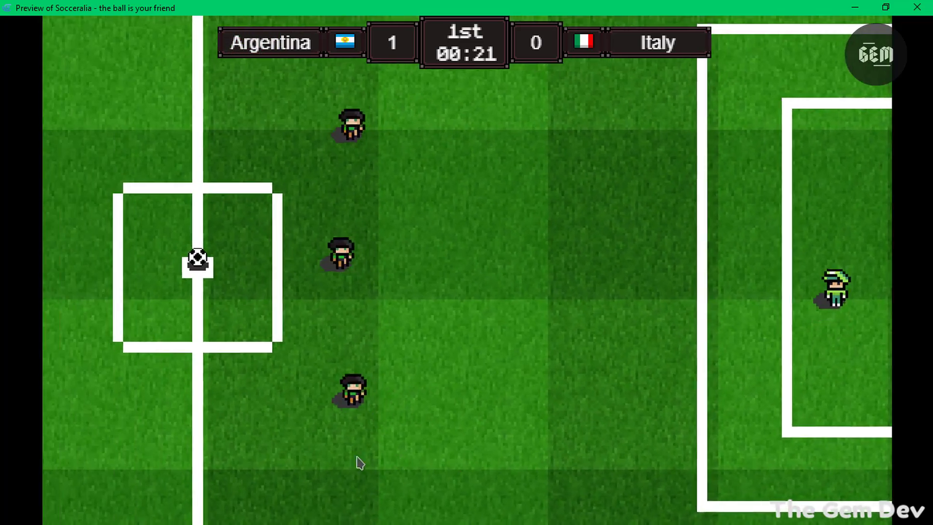
Move Argentina's players after the restart to challenge Italy for the ball
key("Up")
key("Right")
key("Left")
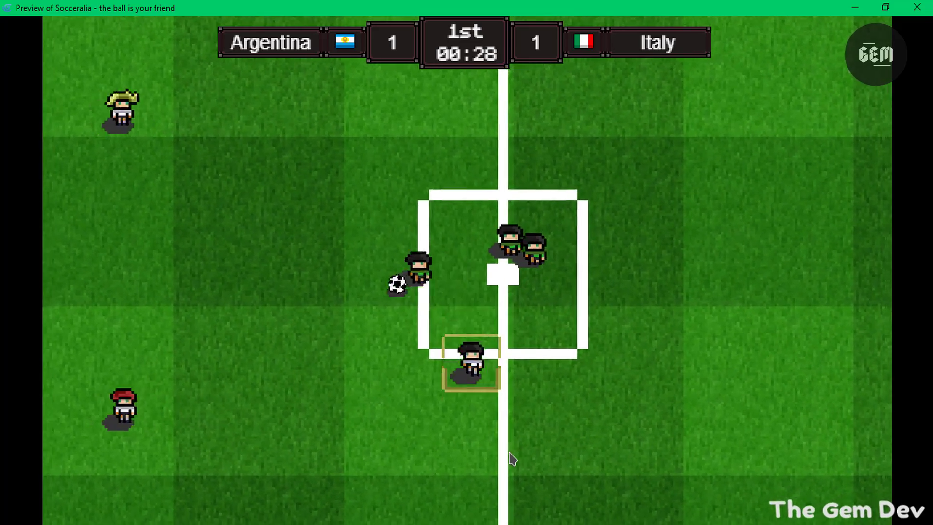
Track the Italian ball carrier from the centre circle back towards Argentina's goal
key("Left")
key("Down")
key("Up")
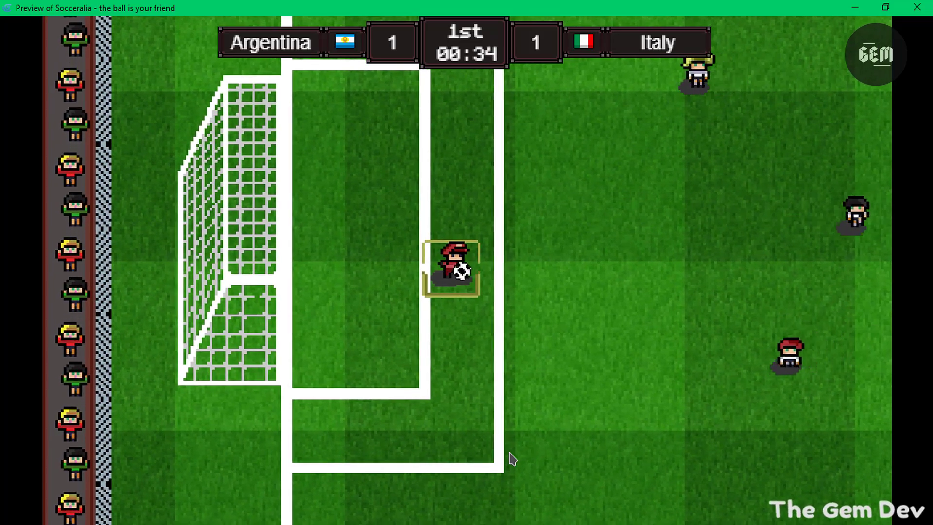
Send the ball upfield from Argentina's goalkeeper and win it back from the Italian player in Argentina's half
key("Right")
key("Down")
key("Up")
key("Left")
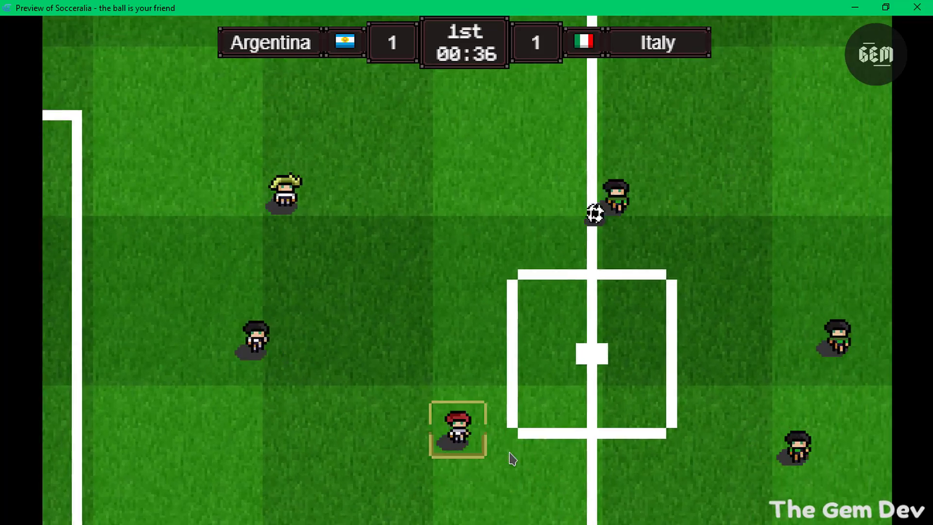
key("Up")
key("Right")
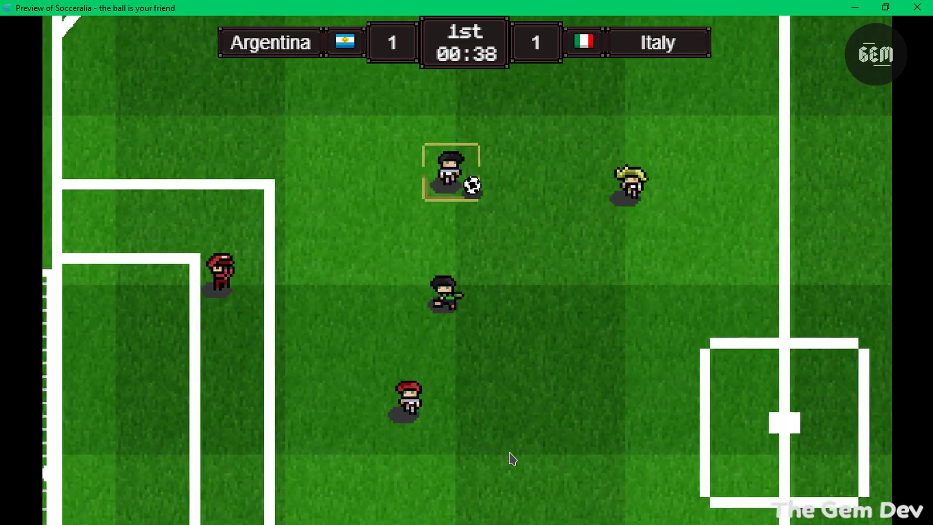
Carry the ball along the upper flank to the corner of Italy's penalty area and shoot at goal
key("Right")
key("Up")
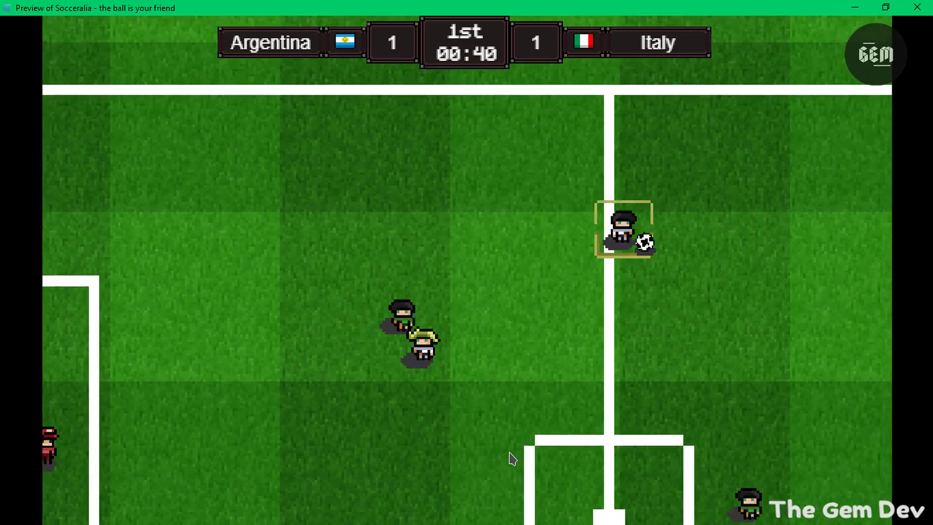
key("Right")
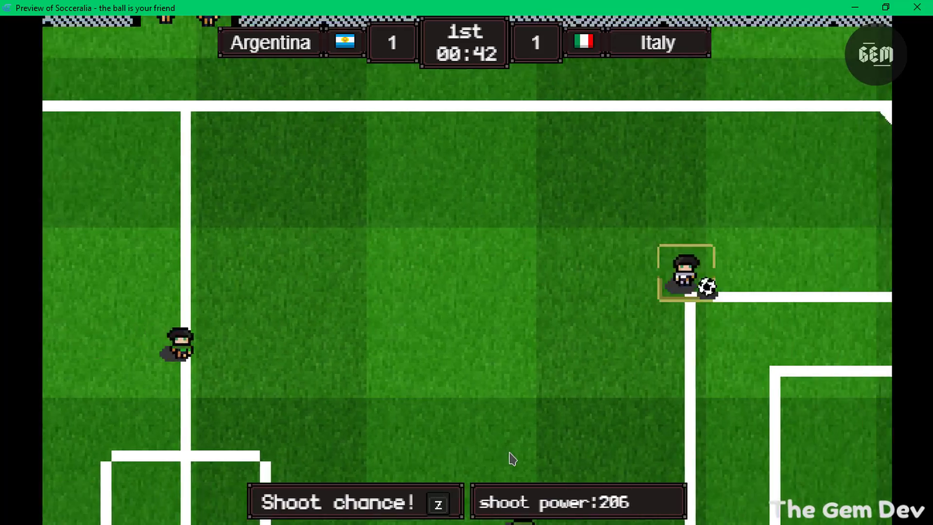
key("z")
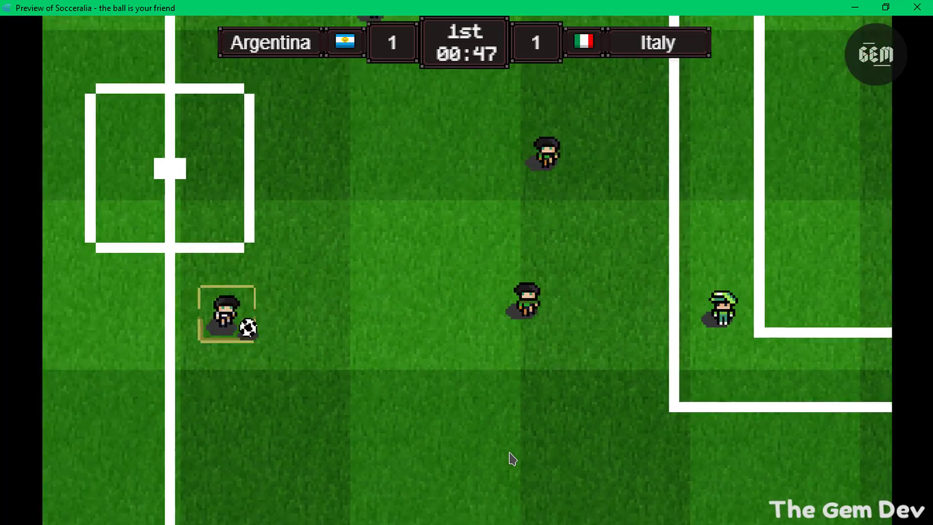
Dribble the black-haired Argentina player forward from just past the halfway line and shoot at Italy's goal
key("Right")
key("Up")
key("z")
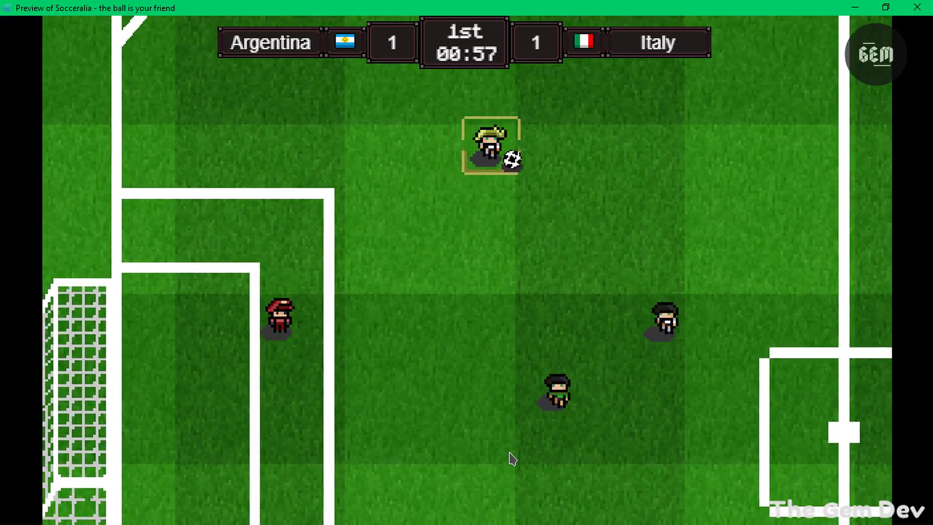
Run the blond player with the ball along the upper touchline into Italy's half for a shot
key("Right")
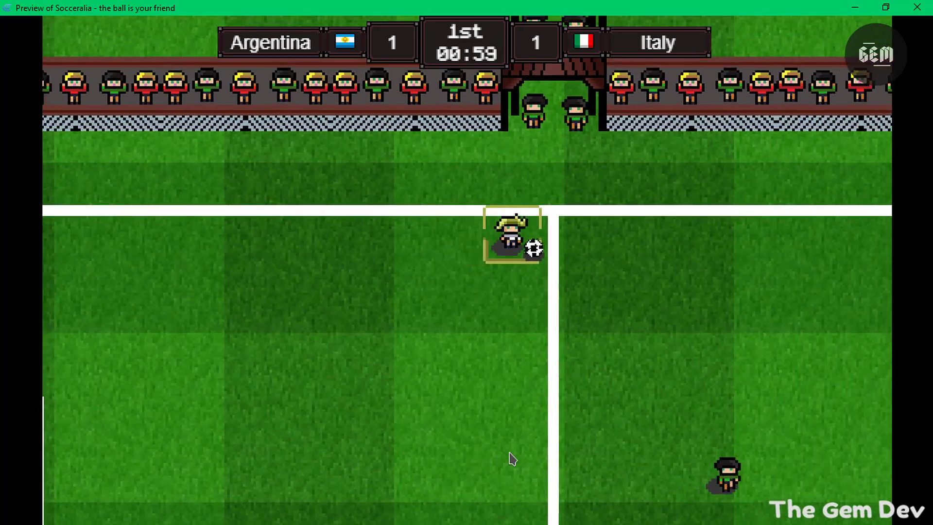
key("Right")
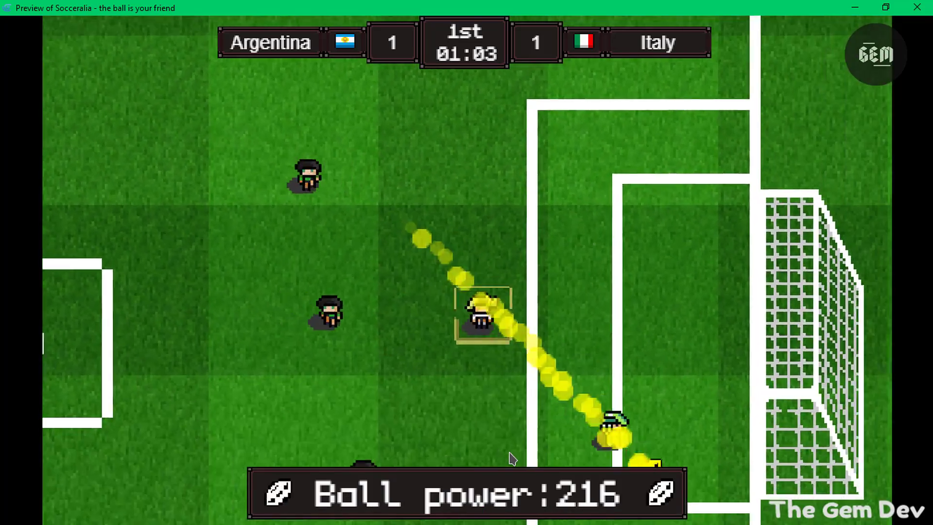
Chase the Italian ball carrier back into Argentina's half and win the ball with the red-haired player
key("Up")
key("Left")
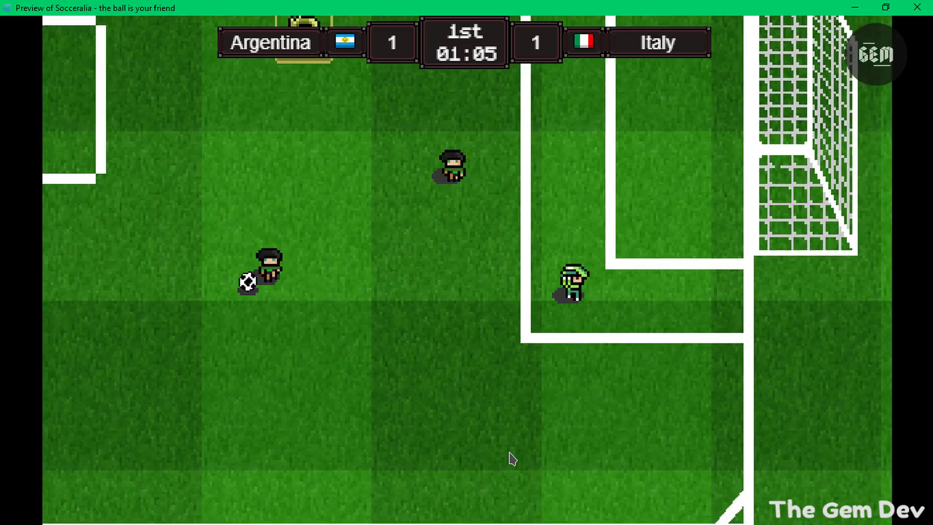
key("Down")
key("Left")
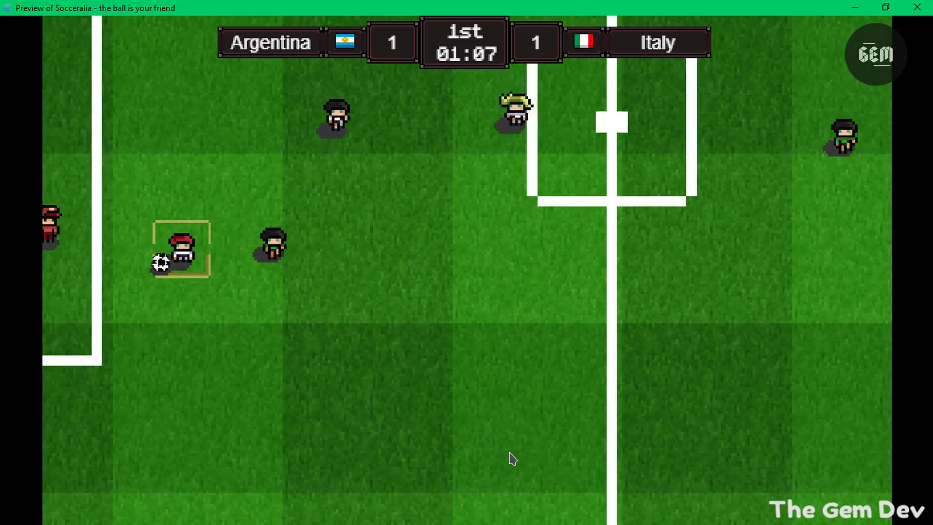
Dribble the red-haired player around the opponent into Italy's half and shoot at goal
key("Up")
key("Right")
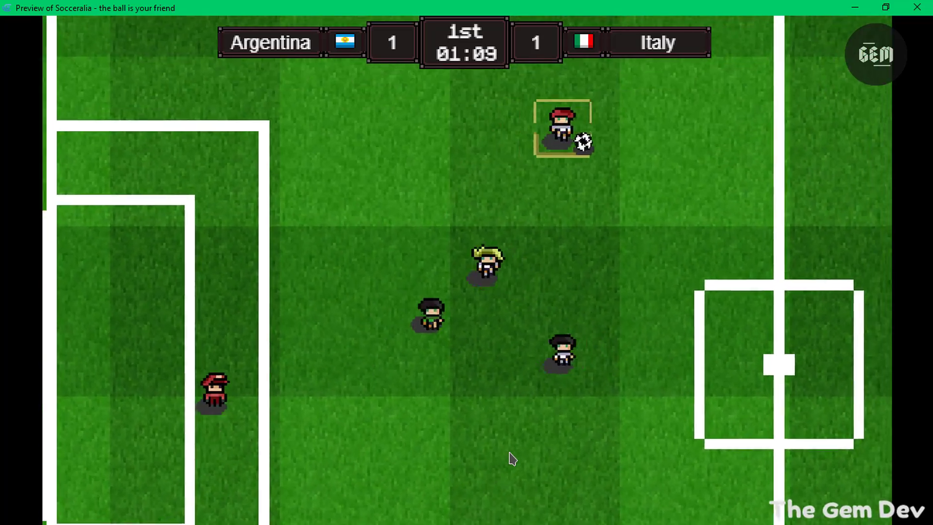
key("Up")
key("Down")
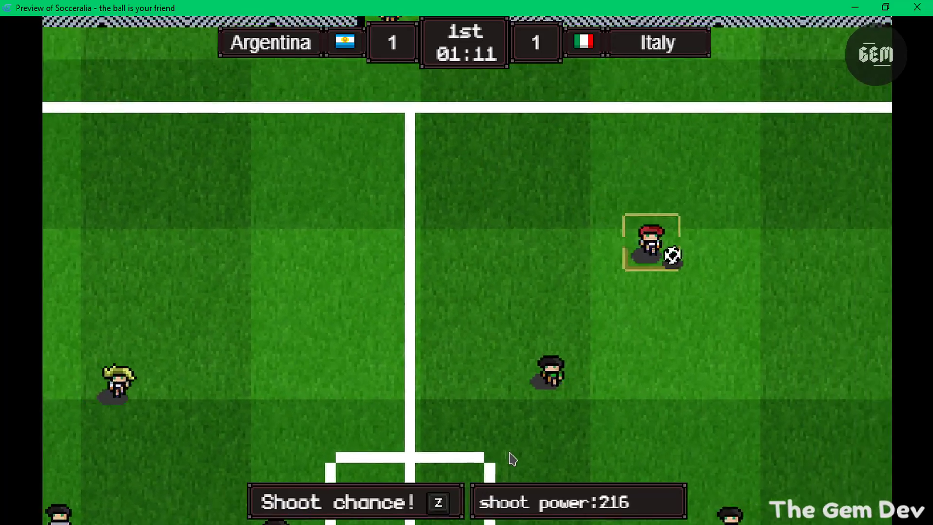
key("z")
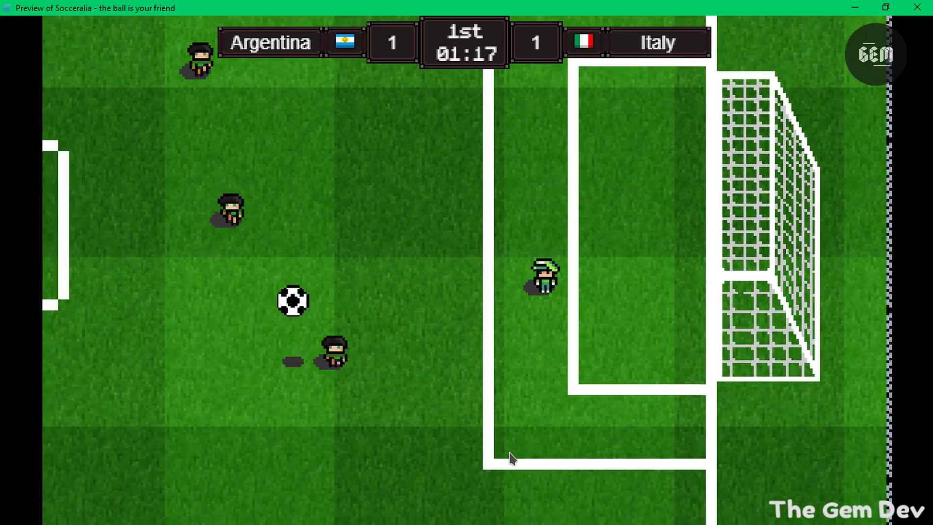
Collect the ball at the centre circle with the red-haired player and attack towards Italy's goal
key("Up")
key("Right")
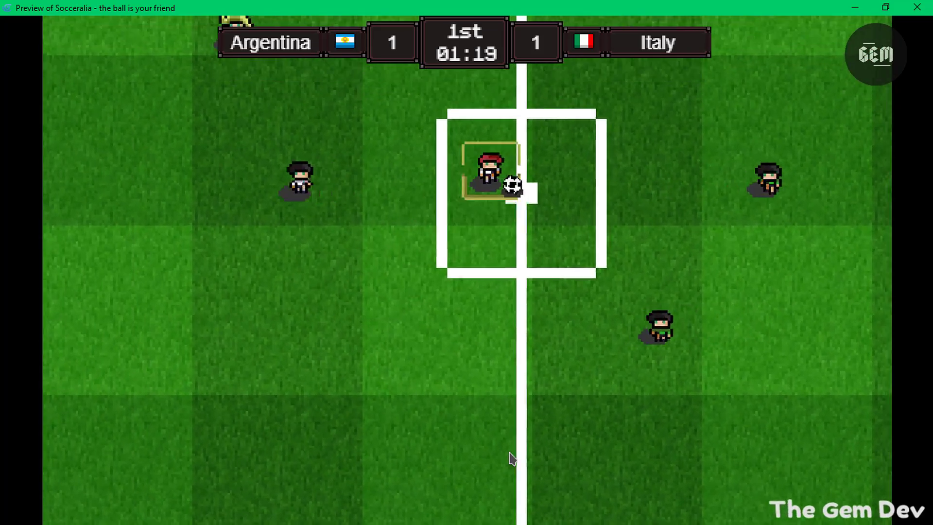
key("Right")
key("Down")
key("Up")
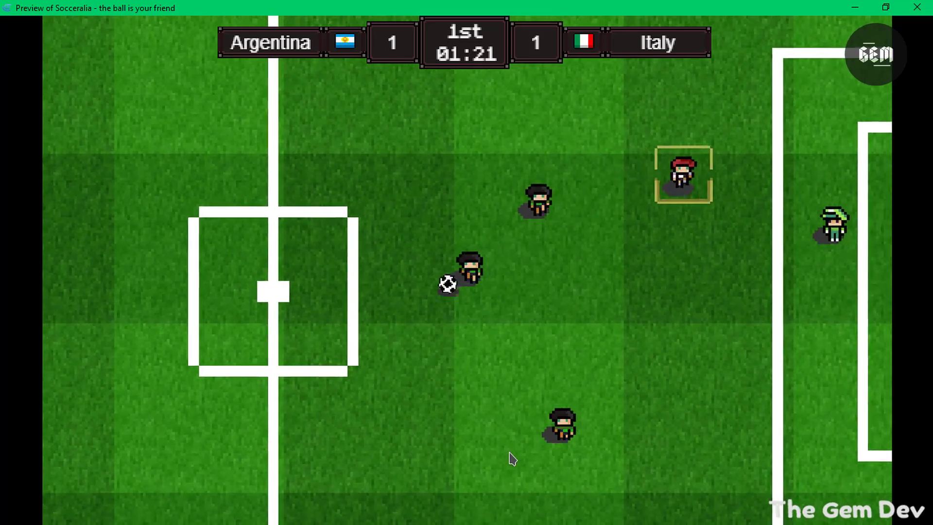
Recover the ball in Argentina's half with the black-haired player and advance across the halfway line
key("Left")
key("Down")
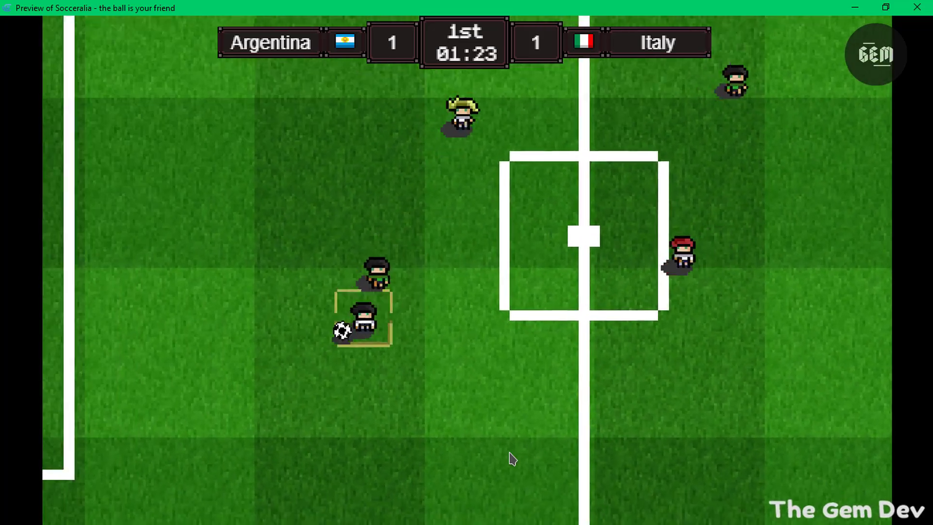
key("Right")
key("Up")
key("Right")
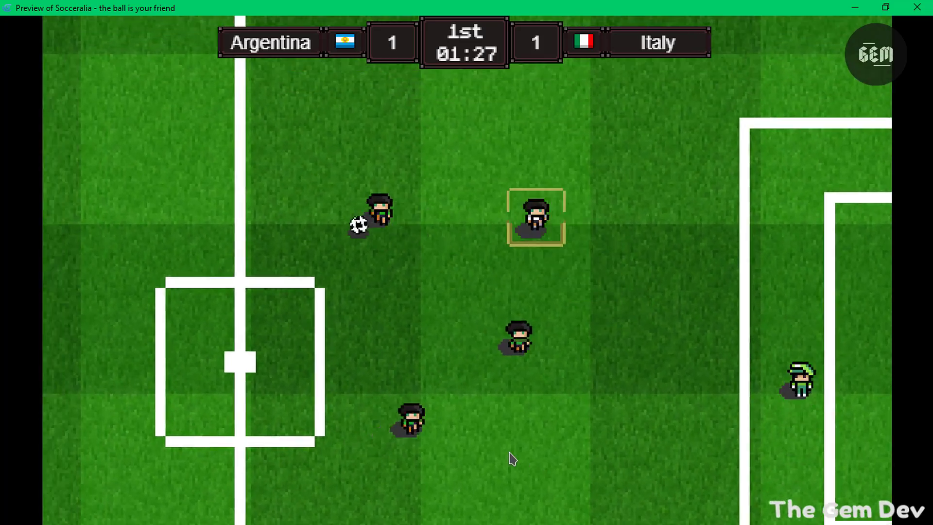
Pursue the Italian carrier into Argentina's half and take the ball with the blond player
key("Left")
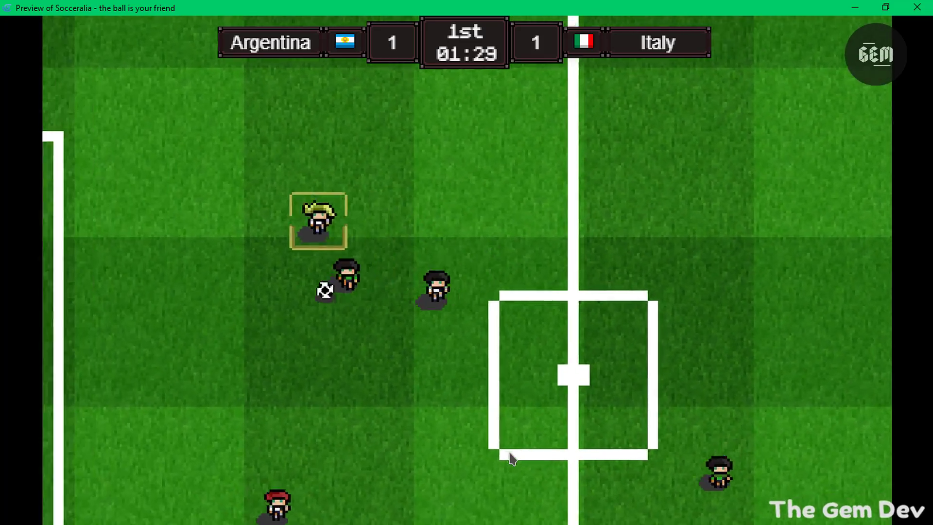
key("Down")
key("Left")
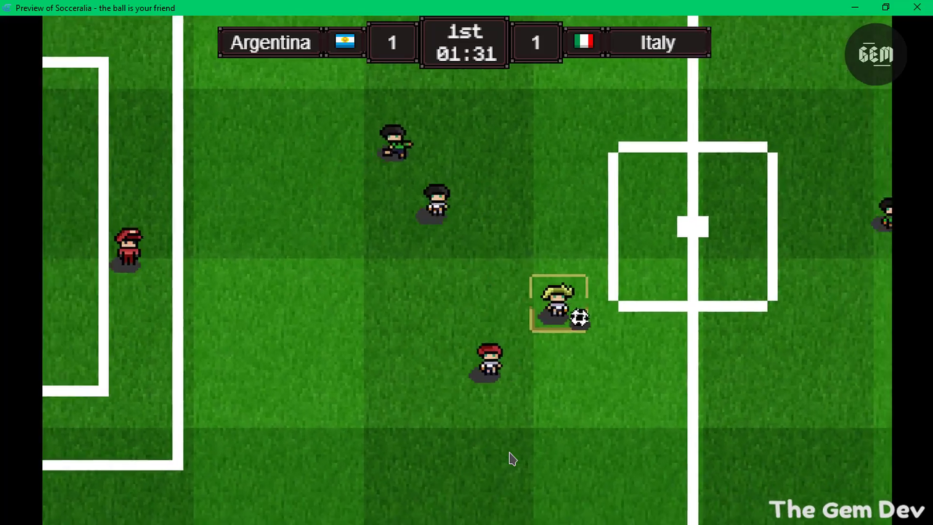
Dribble the blond player past the defenders towards Italy's goal and shoot the ball in
key("Up")
key("Right")
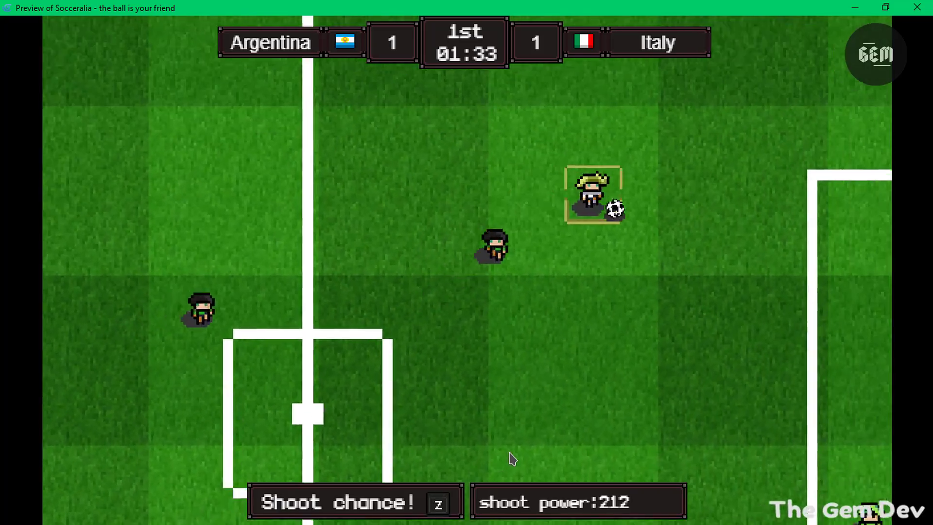
key("Down")
key("Right")
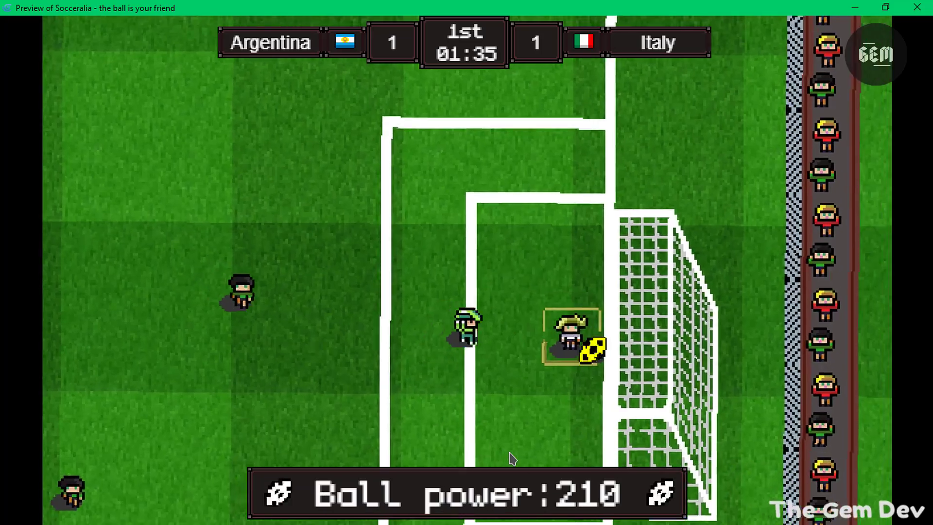
key("z")
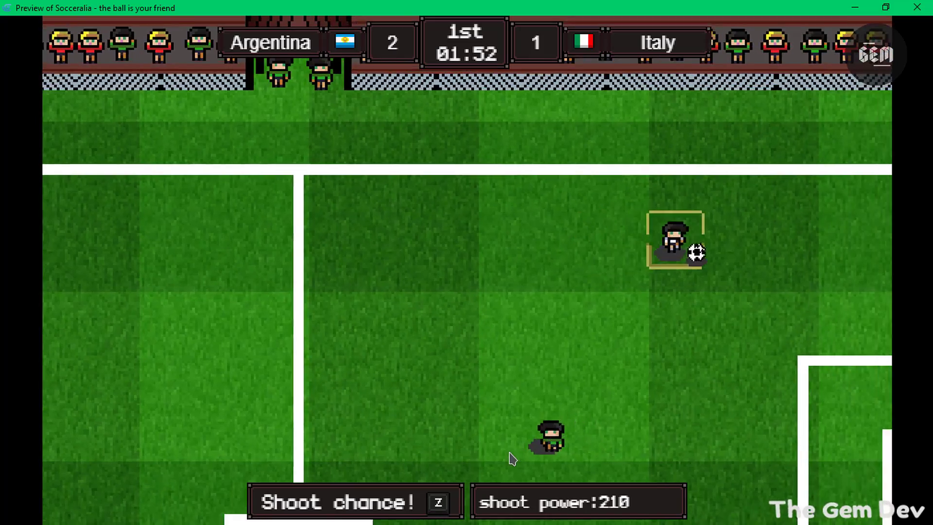
Steer the black-haired player with the ball inward from the upper flank and play out the first half
key("Down")
key("Left")
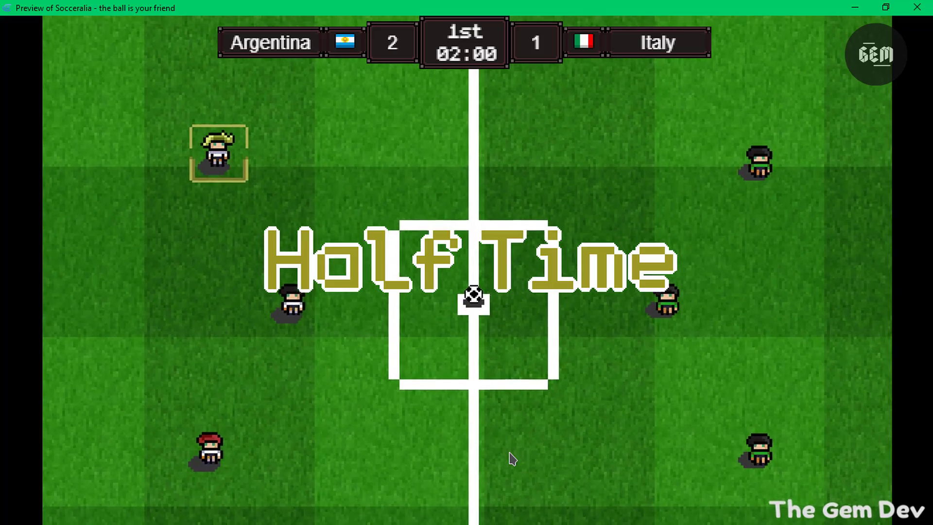
Start the second half against Italy, switching between Argentina's players to chase the ball and keep playing for another goal
key("Right")
key("Up")
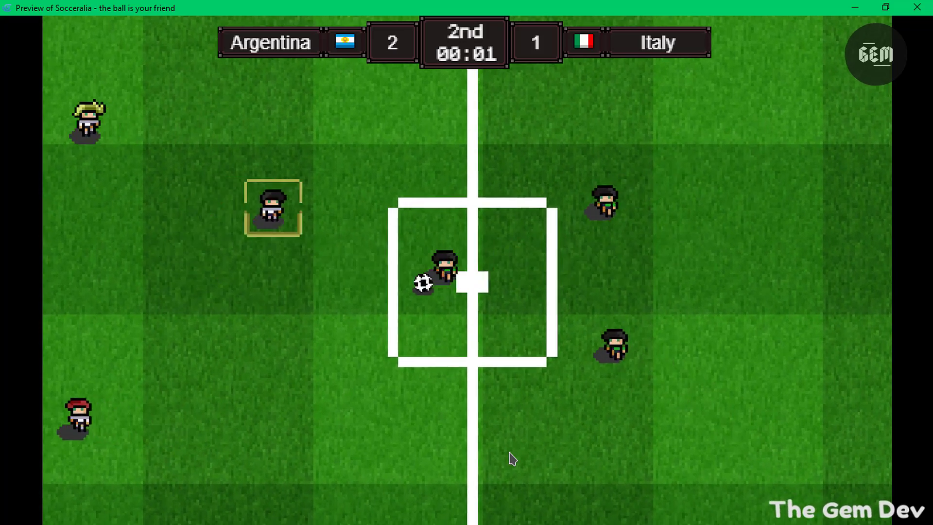
key("Down")
key("Up")
key("Left")
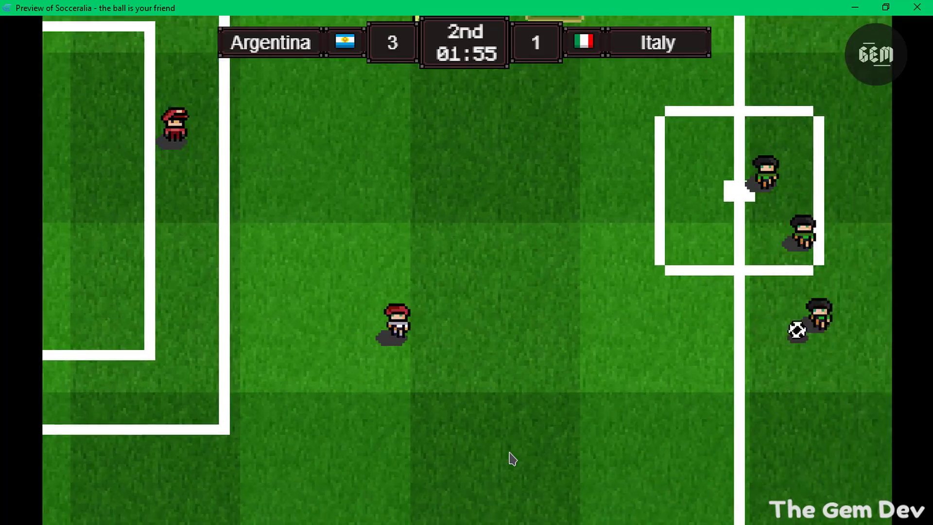
Defend against the Italian carrier with the red-haired player until time runs out and close the game preview
key("Up")
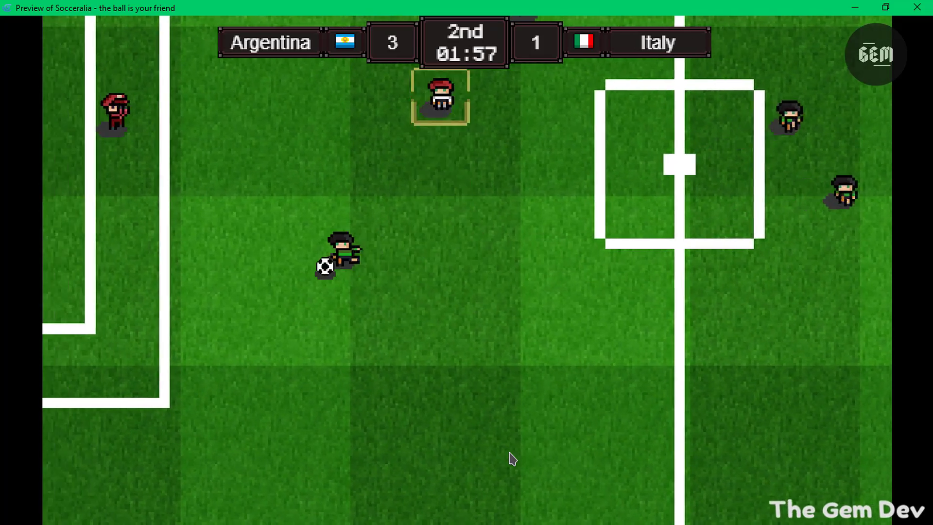
key("Left")
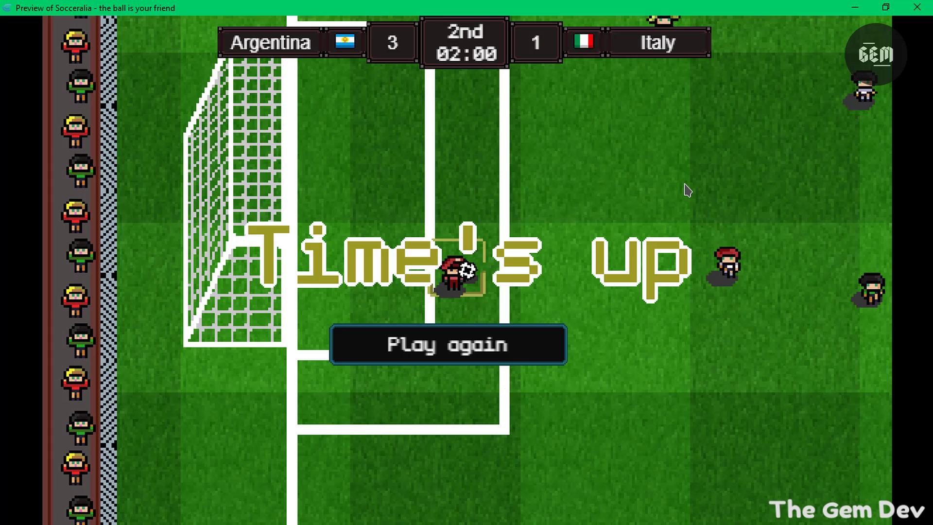
left_click(913, 11)
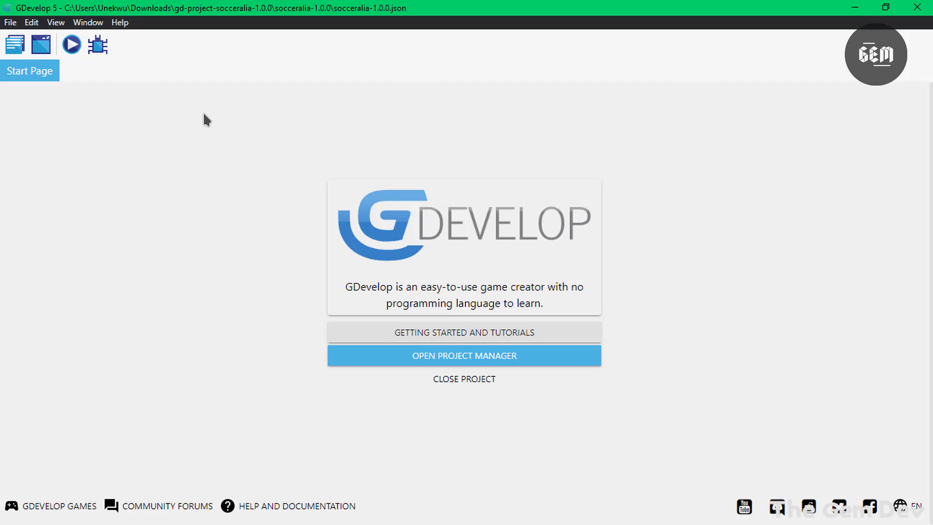
Open MainScene from the project's scenes and move the title image to X -3, Y -12
left_click(434, 355)
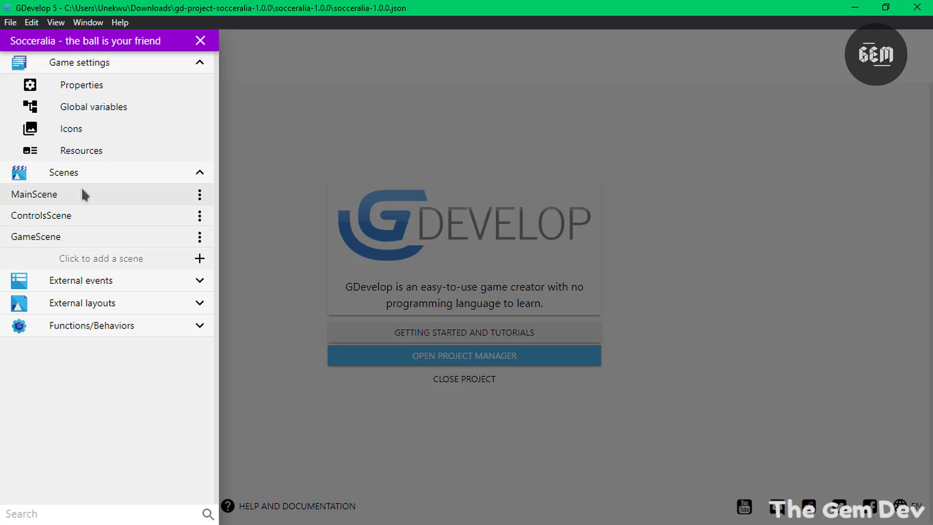
left_click(83, 193)
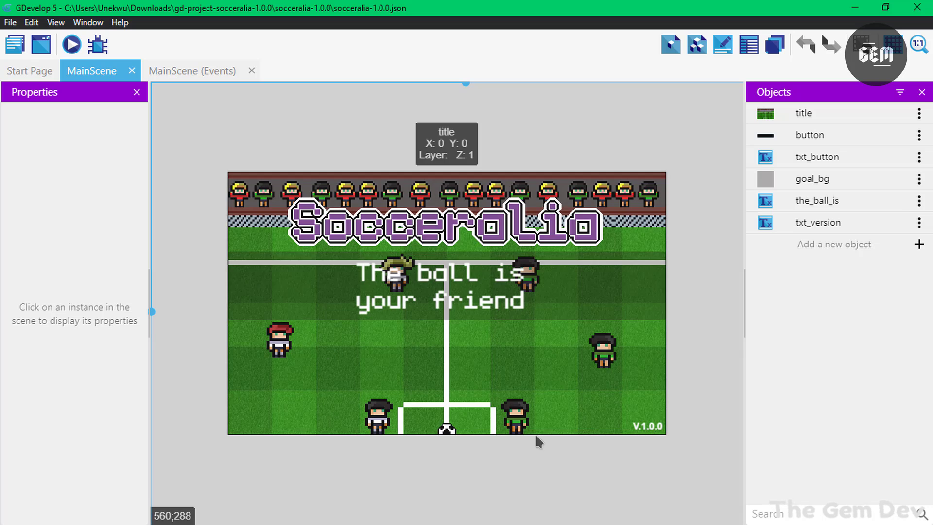
mouse_move(535, 432)
left_mouse_down()
mouse_move(521, 402)
mouse_move(542, 436)
left_mouse_up()
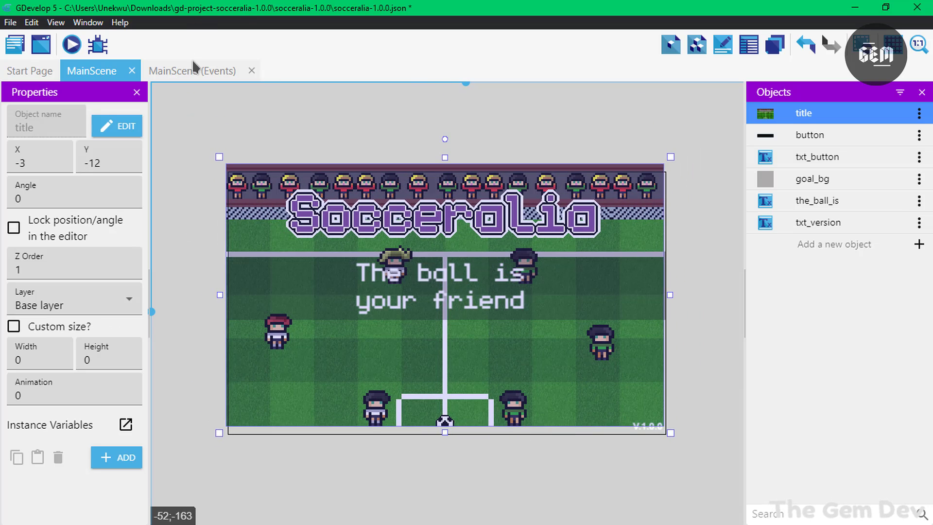
Review the MainScene events from the Start group through the button groups to the Fullscreen group
left_click(192, 70)
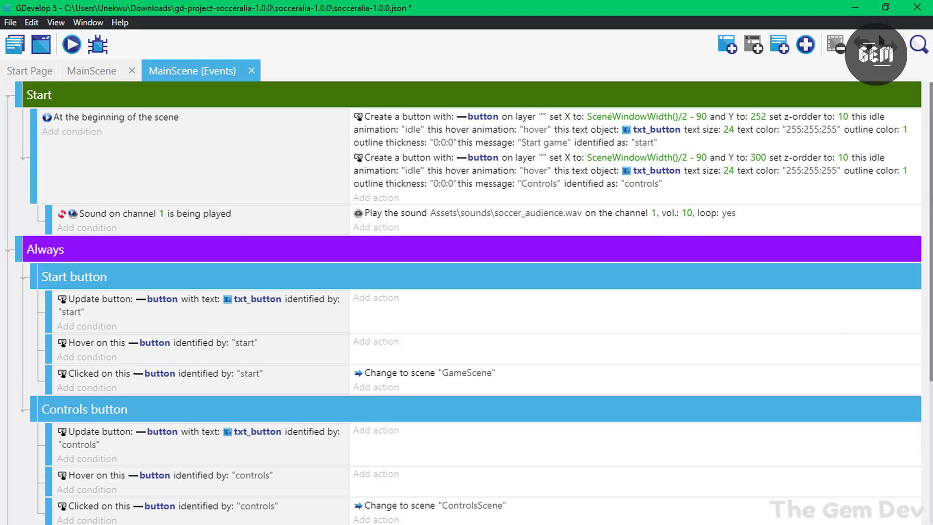
scroll(306, 136, "down", 3)
scroll(756, 387, "down", 3)
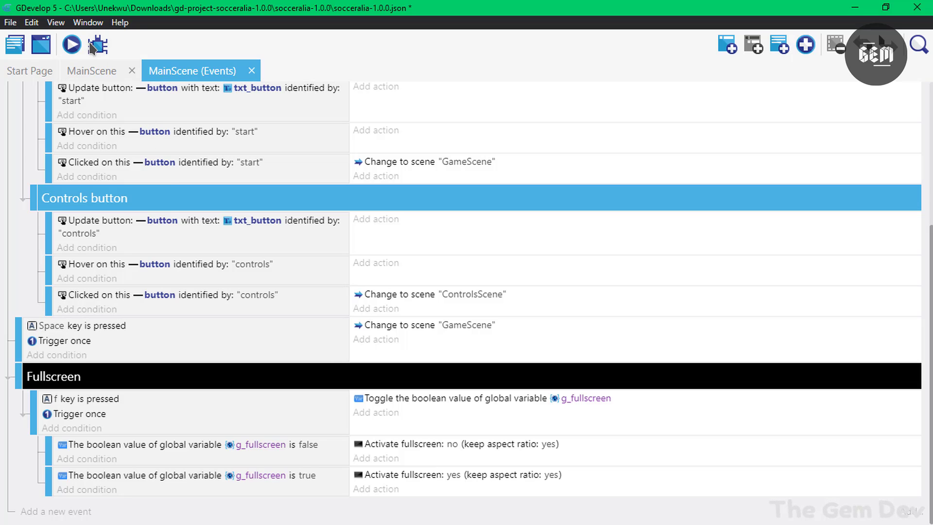
Open ControlsScene and examine its layout and its back button events
left_click(14, 45)
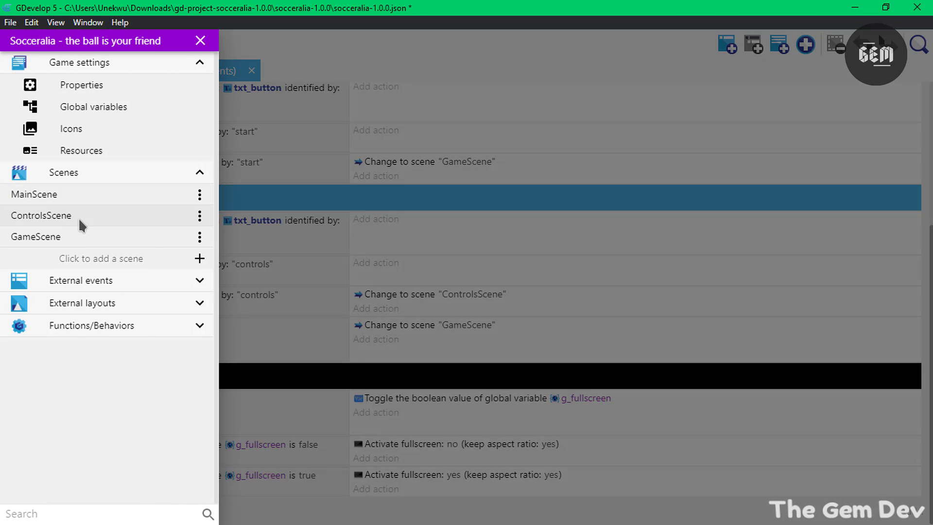
left_click(78, 217)
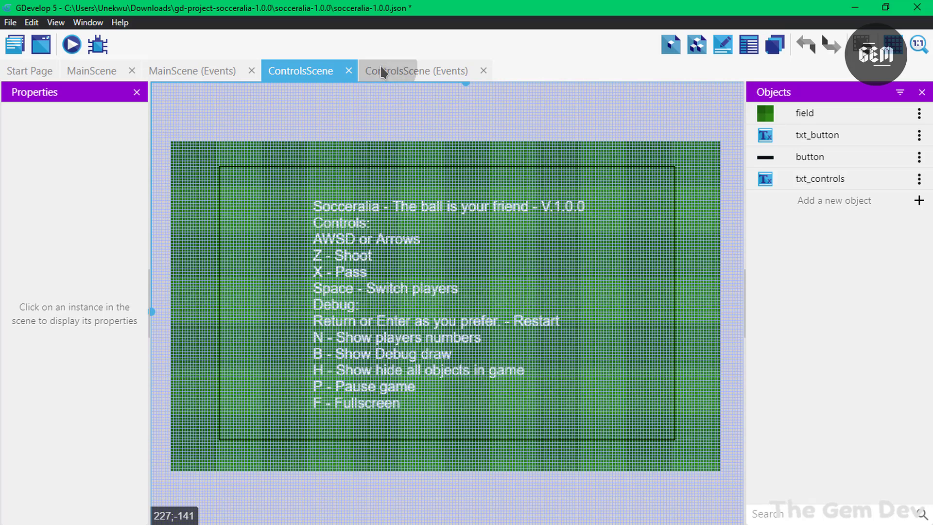
left_click(381, 69)
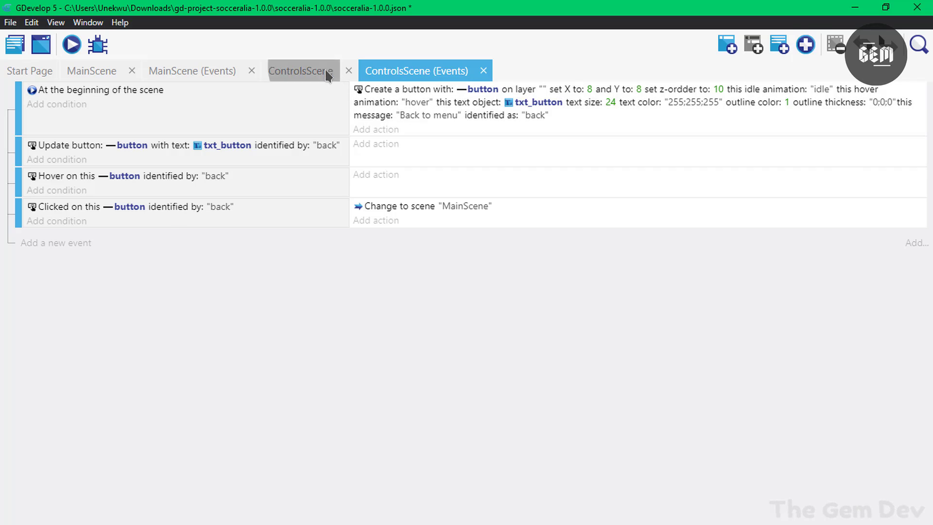
Hide the editing grid in the ControlsScene layout and display the scene's layers
left_click(311, 70)
left_click(891, 44)
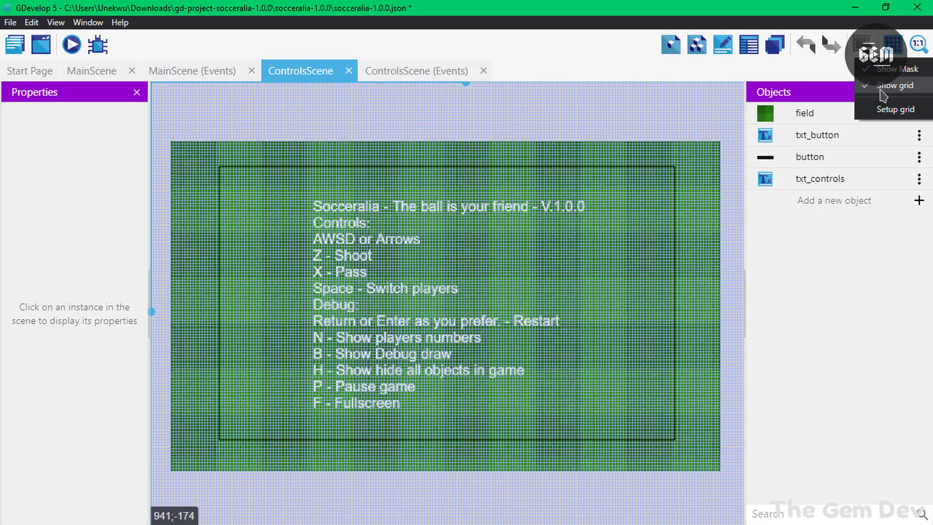
left_click(895, 85)
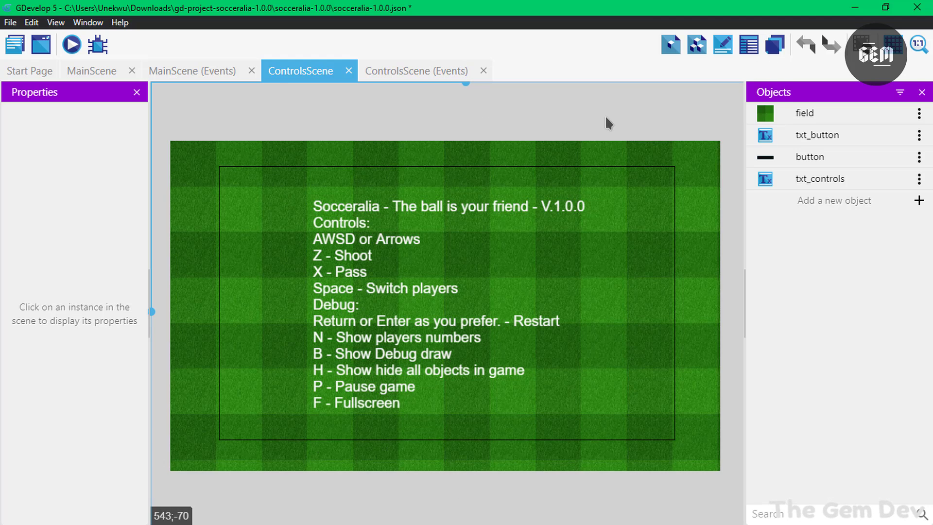
left_click(774, 45)
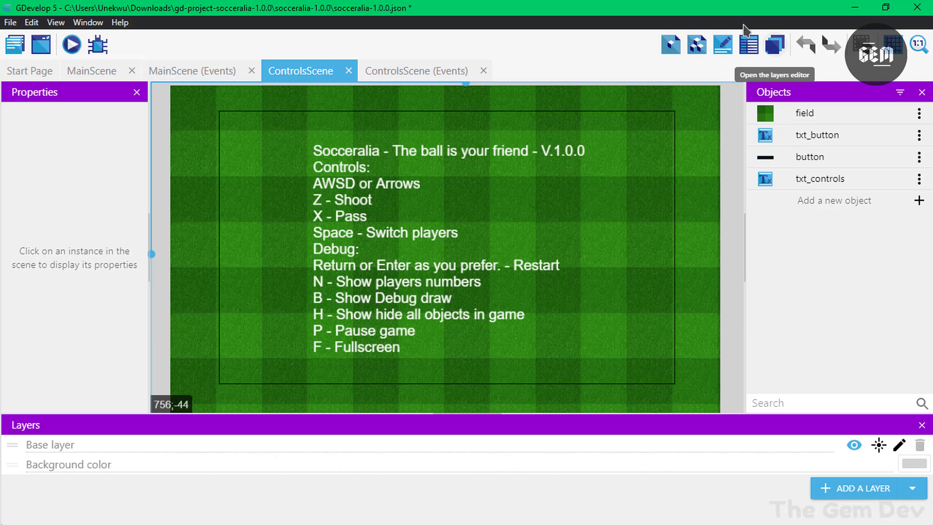
Revisit the ControlsScene events, open GameScene and hide the editing grid in its layout
left_click(419, 71)
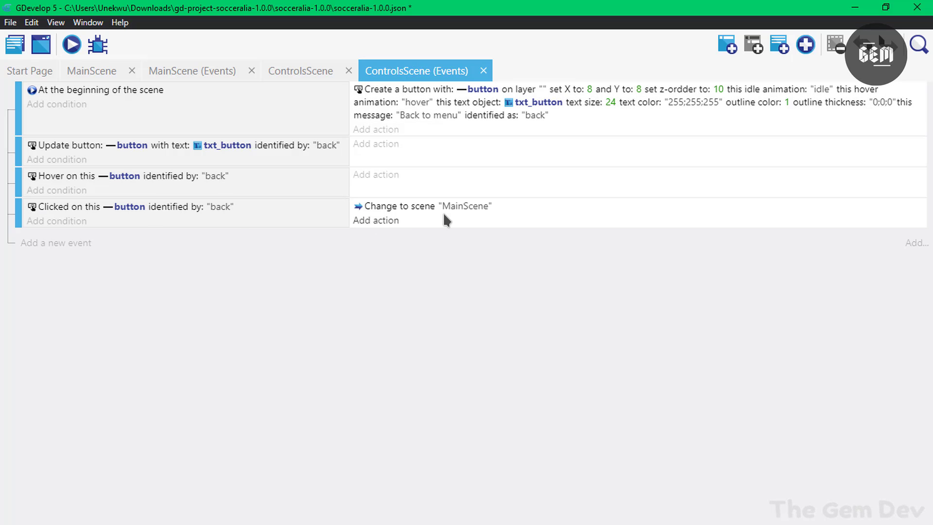
left_click(88, 62)
left_click(22, 49)
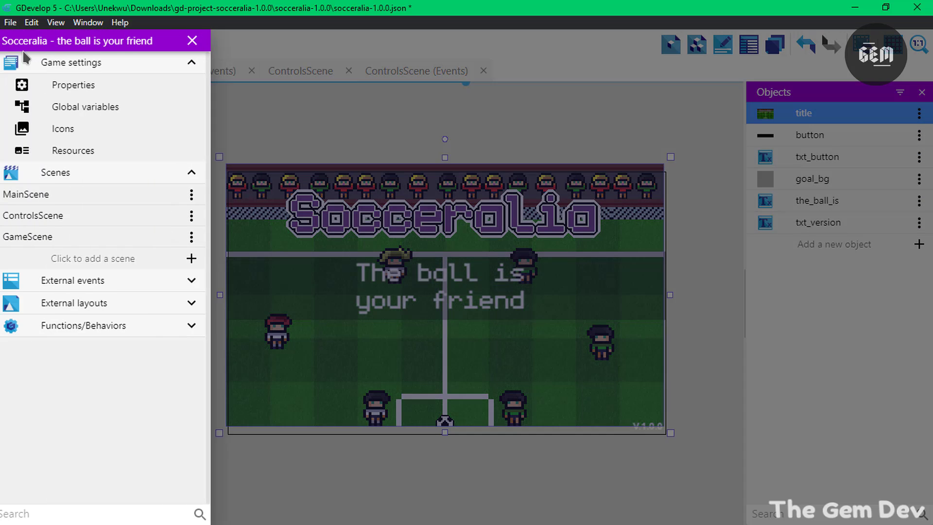
left_click(77, 237)
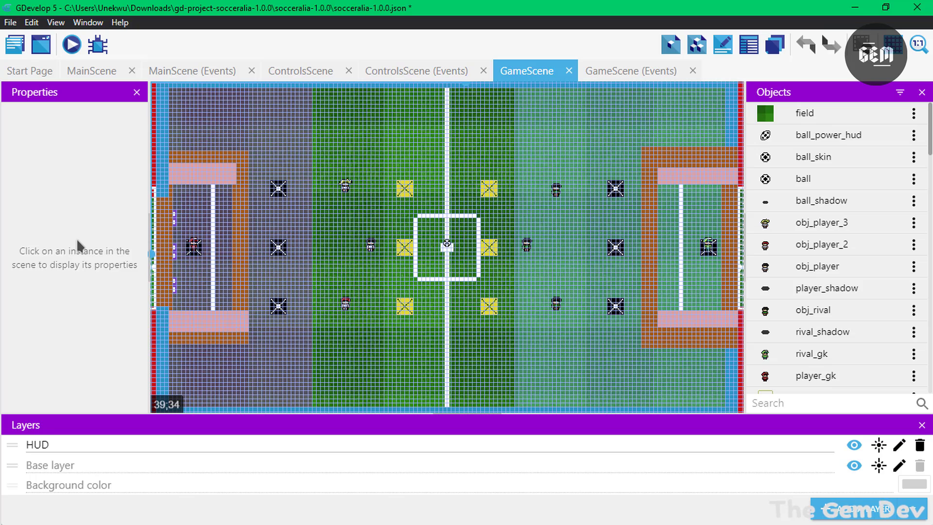
left_click(893, 45)
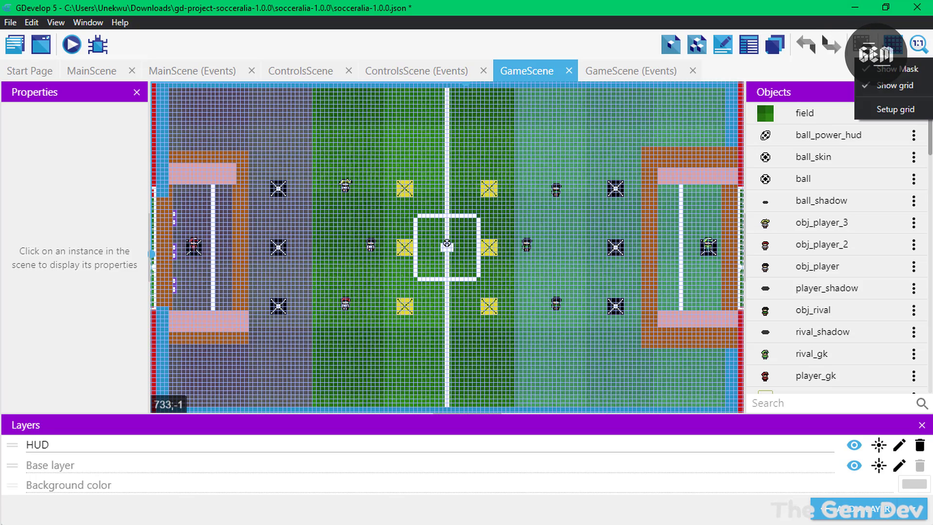
left_click(859, 85)
Zoom out the GameScene layout in several increments to inspect the whole pitch and the surrounding stands
left_click(915, 49)
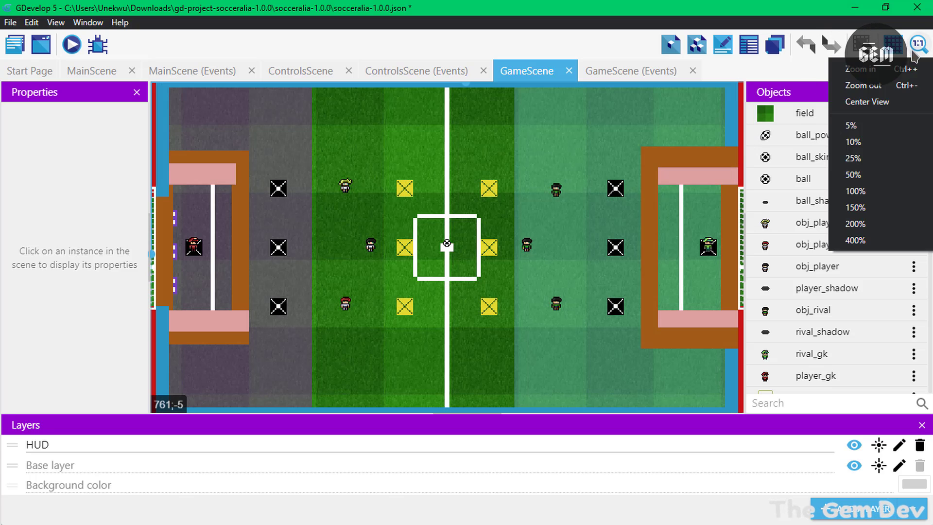
left_click(911, 85)
left_click(916, 46)
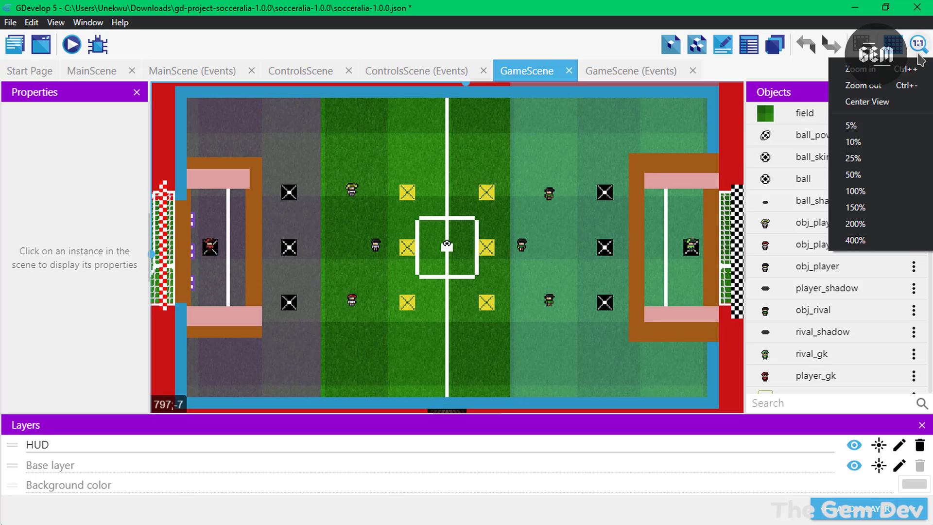
left_click(911, 85)
left_click(916, 47)
left_click(911, 85)
left_click(916, 46)
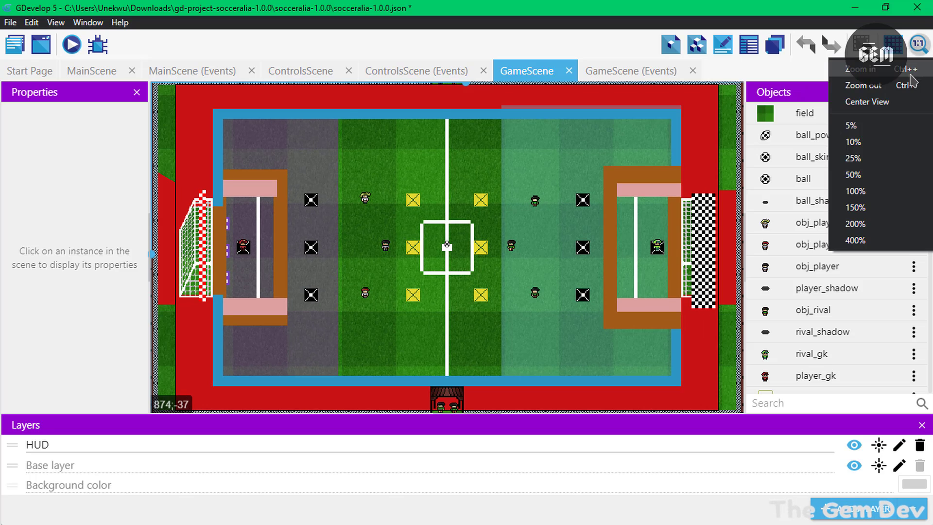
left_click(911, 84)
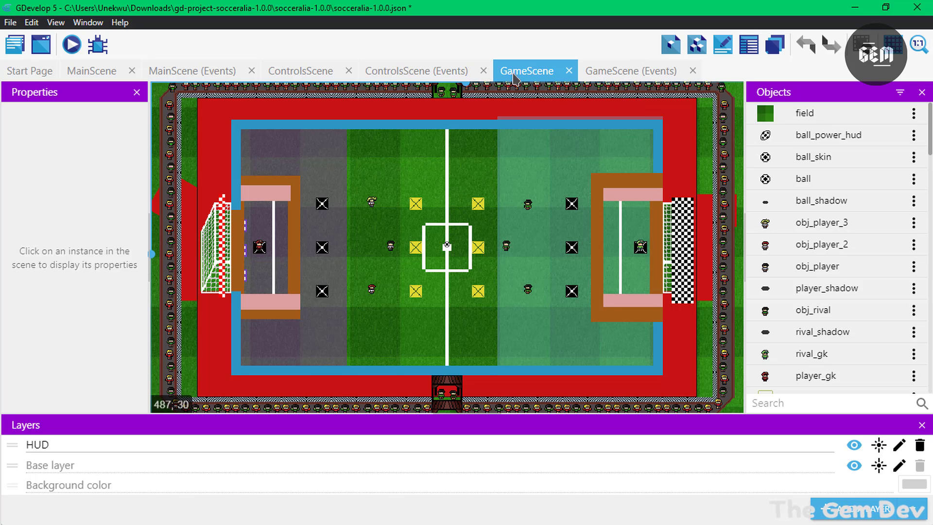
Launch a preview of GameScene
left_click(72, 46)
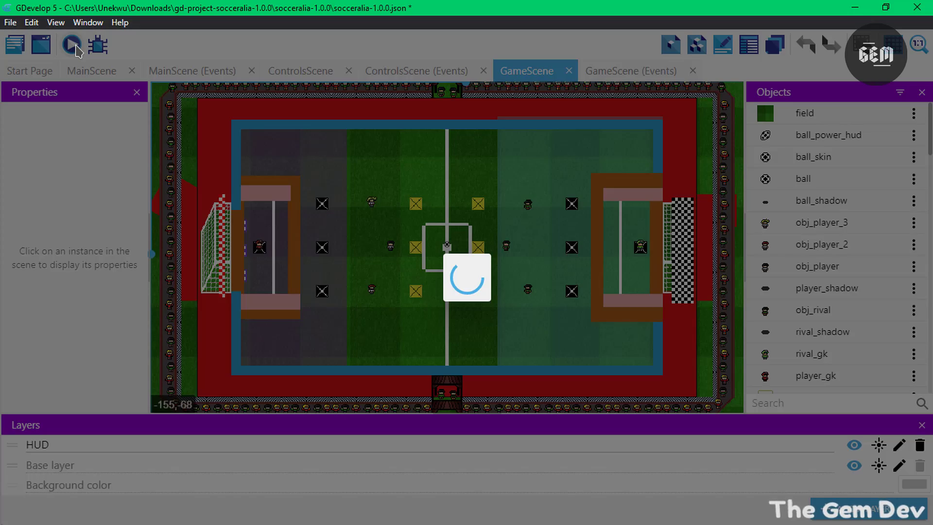